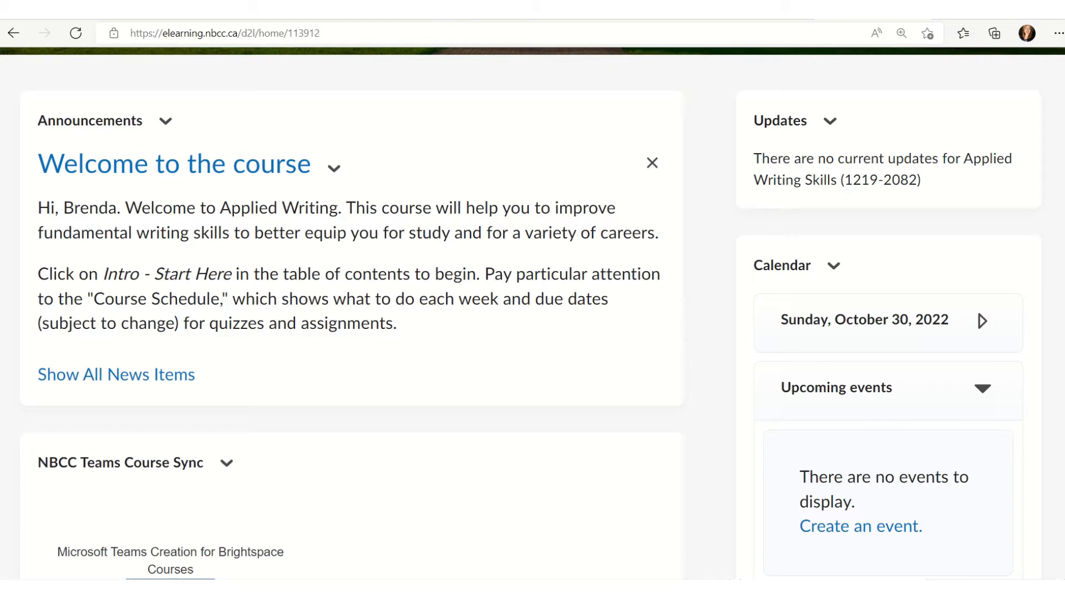
scroll(532, 300, up, 2)
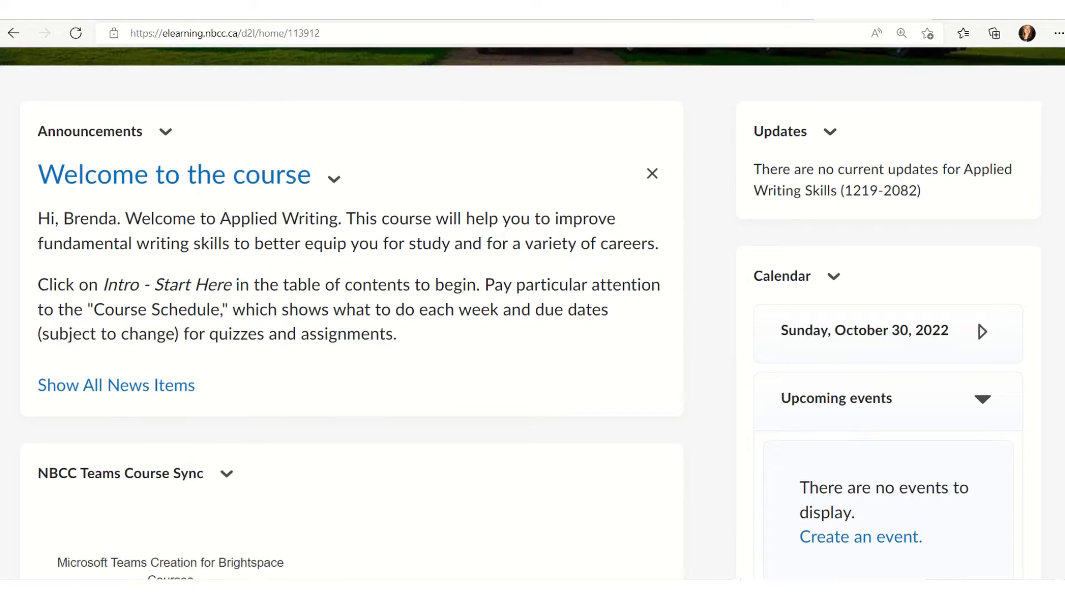
scroll(533, 300, up, 2)
scroll(532, 299, up, 1)
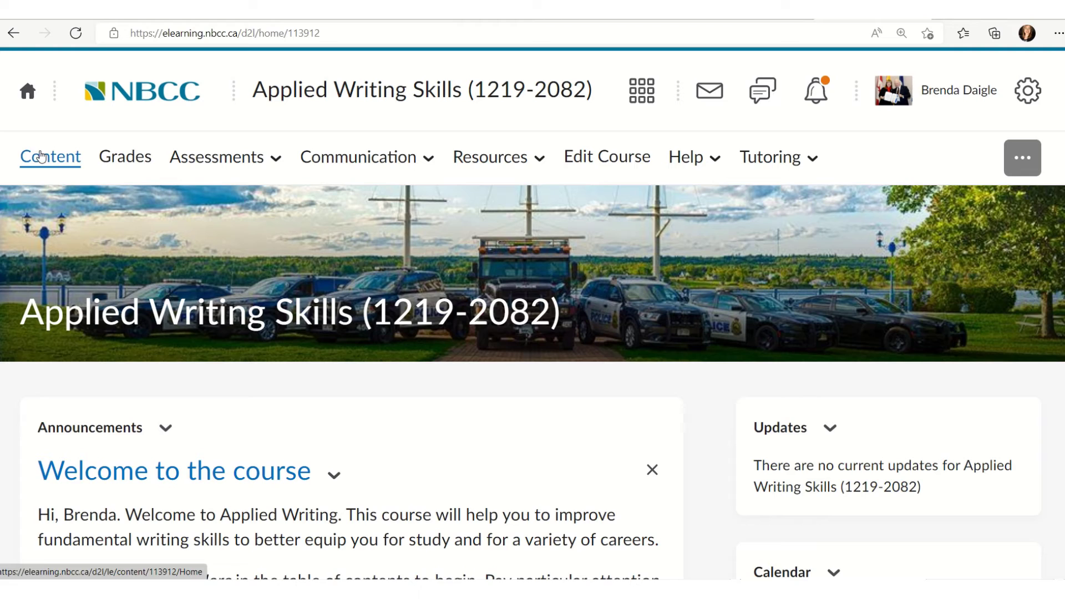
Step: Show the Enter Grades table with every student's final and per-topic scores
click(129, 159)
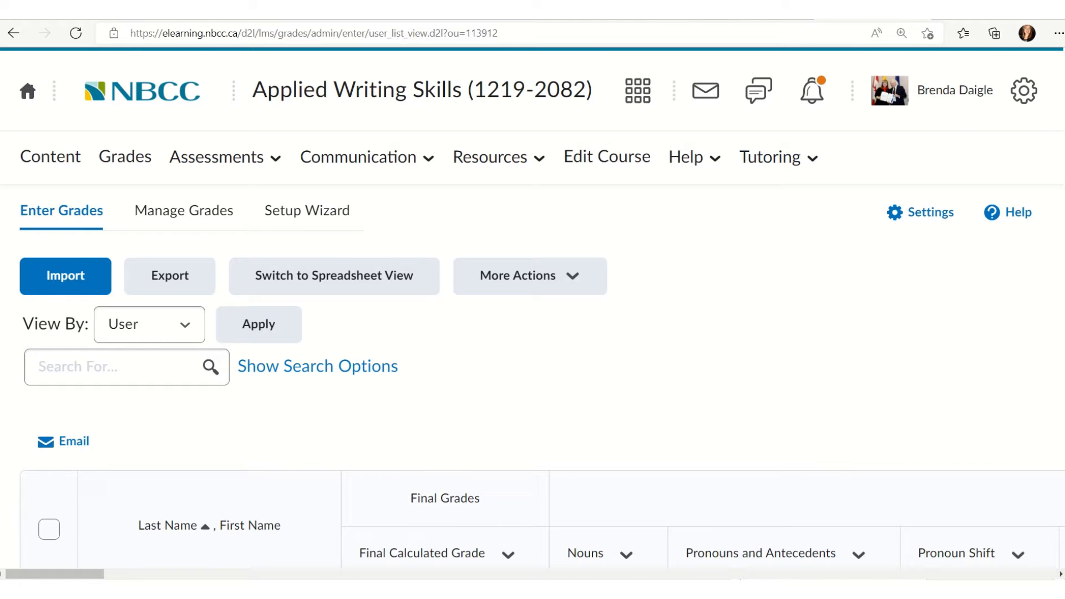
scroll(994, 142, down, 1)
scroll(968, 258, down, 3)
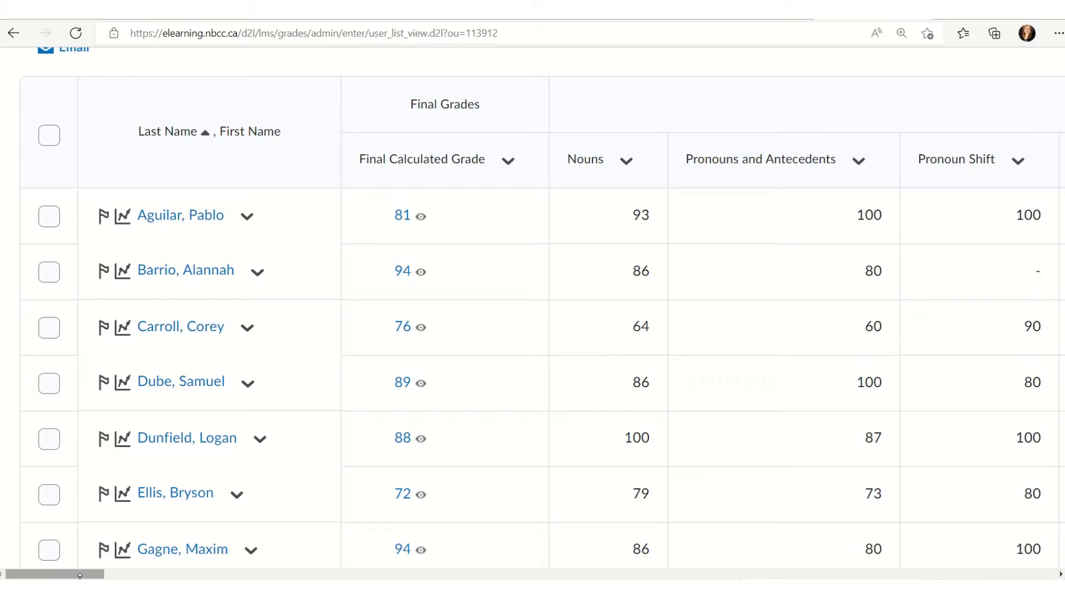
drag(78, 576, 307, 575)
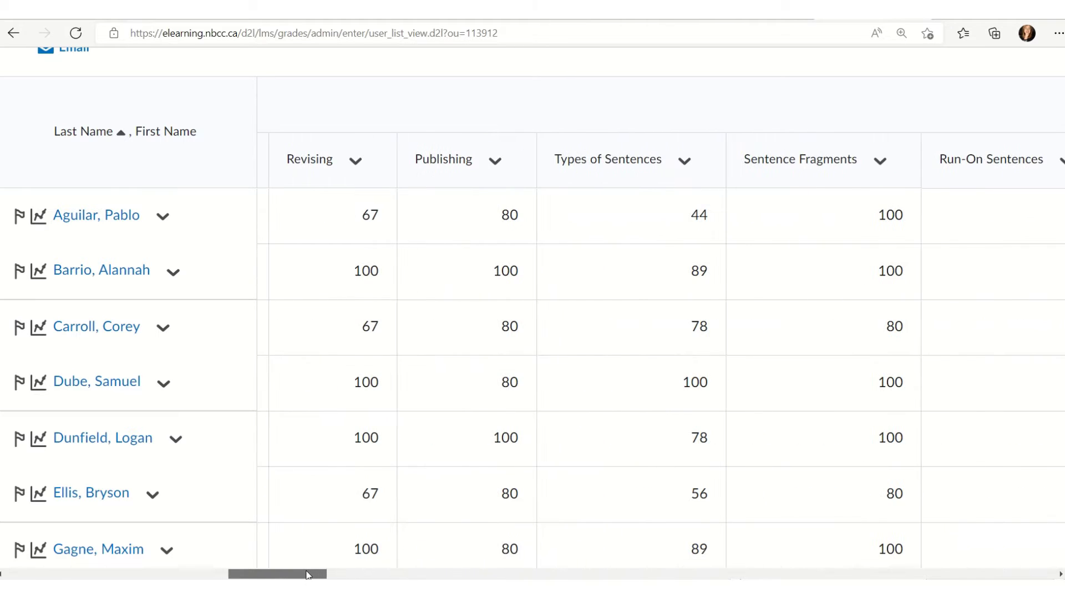
drag(307, 575, 792, 576)
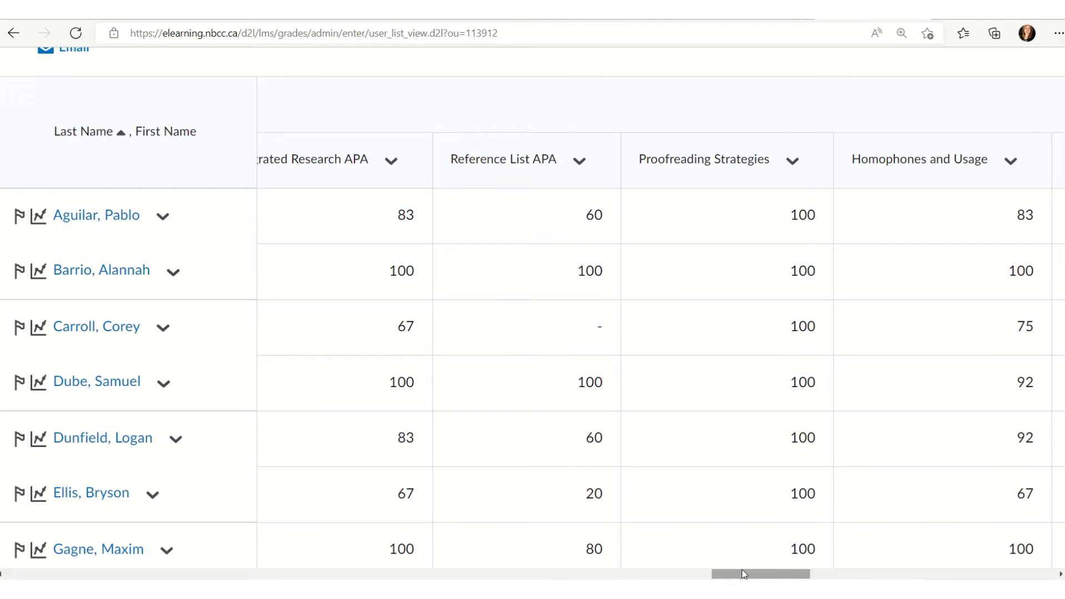
mouse_move(741, 572)
mouse_down()
mouse_move(937, 574)
mouse_move(914, 574)
mouse_move(923, 578)
mouse_up()
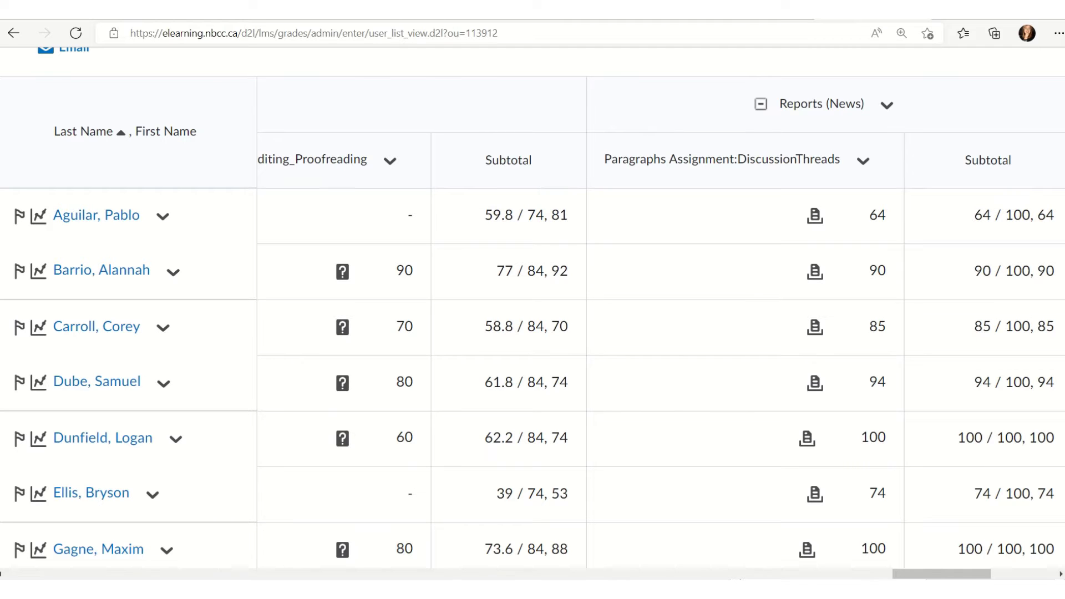
scroll(532, 303, up, 3)
scroll(533, 304, up, 2)
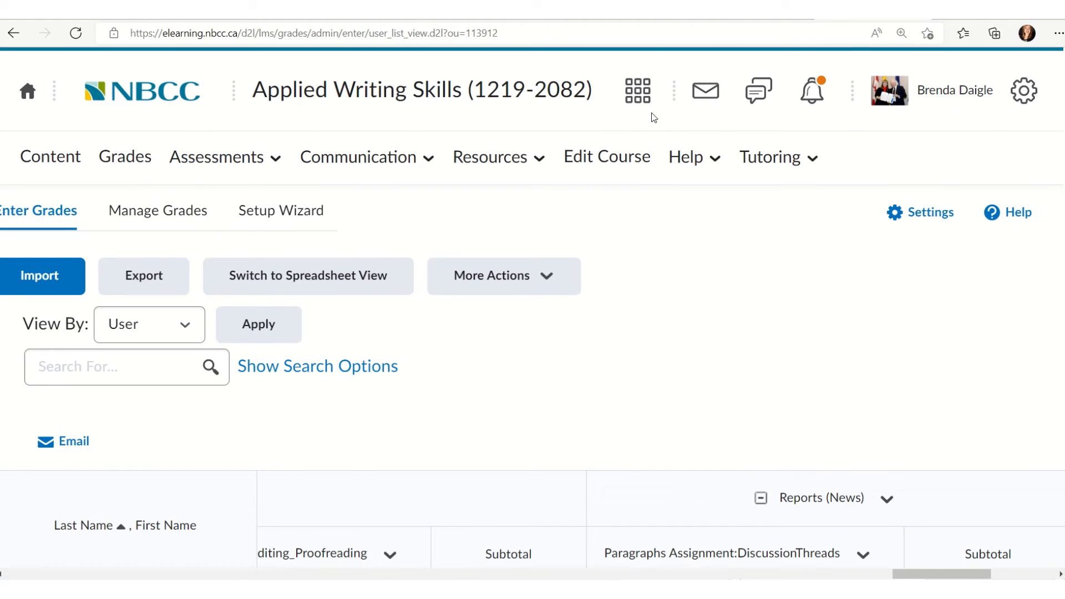
Step: Choose Class Progress from the Resources dropdown to see each student's completion, logins and grades
click(486, 161)
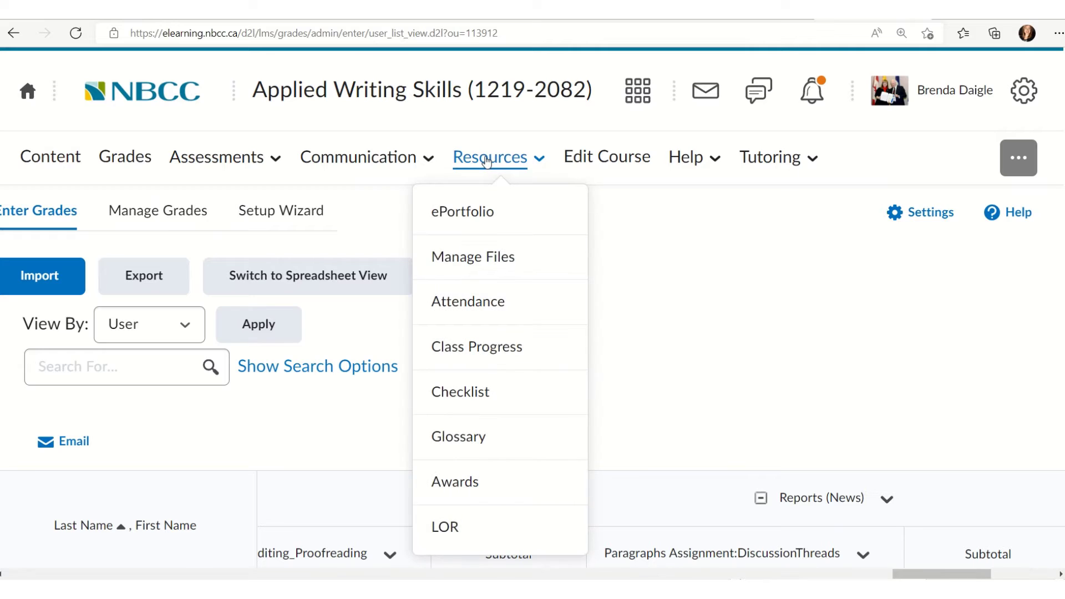
click(488, 341)
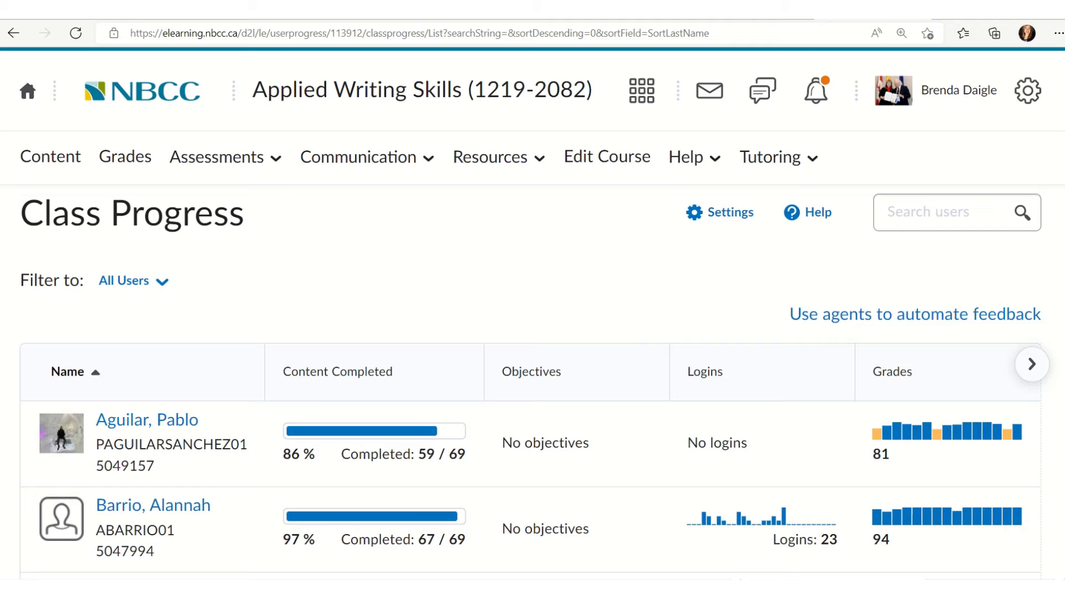
scroll(532, 333, down, 1)
scroll(533, 334, down, 1)
scroll(532, 333, down, 2)
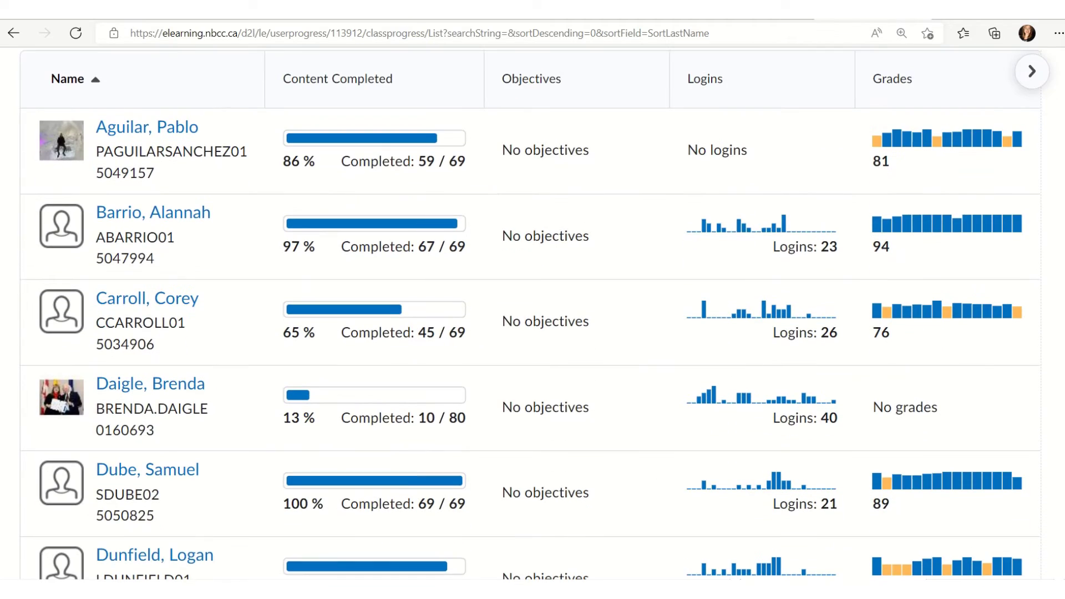
scroll(310, 362, down, 1)
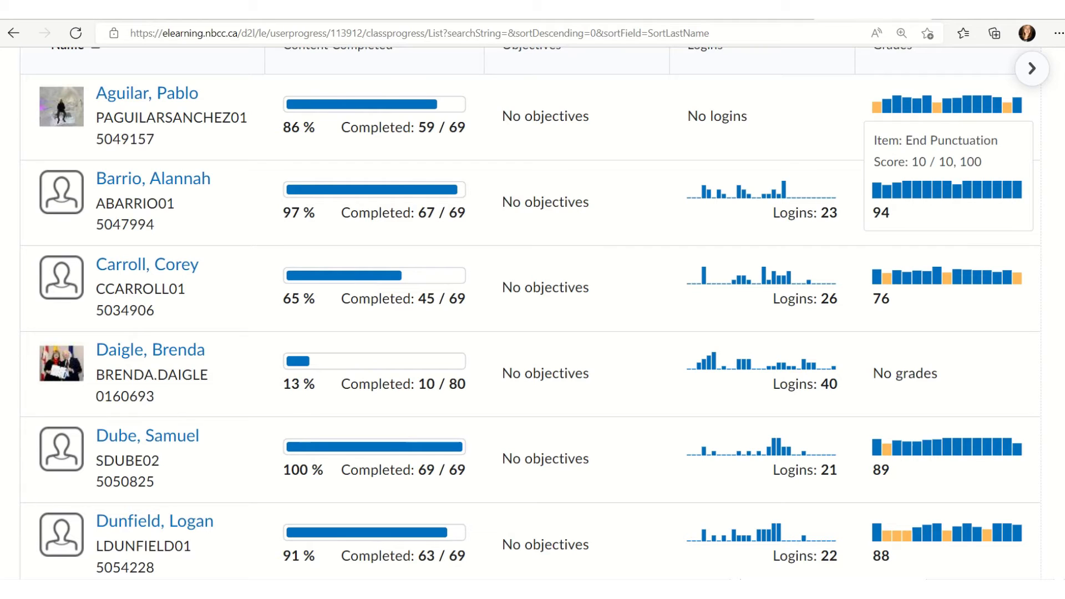
Step: Show the first student's Progress Summary (current grade 81, 51 grades received)
click(167, 94)
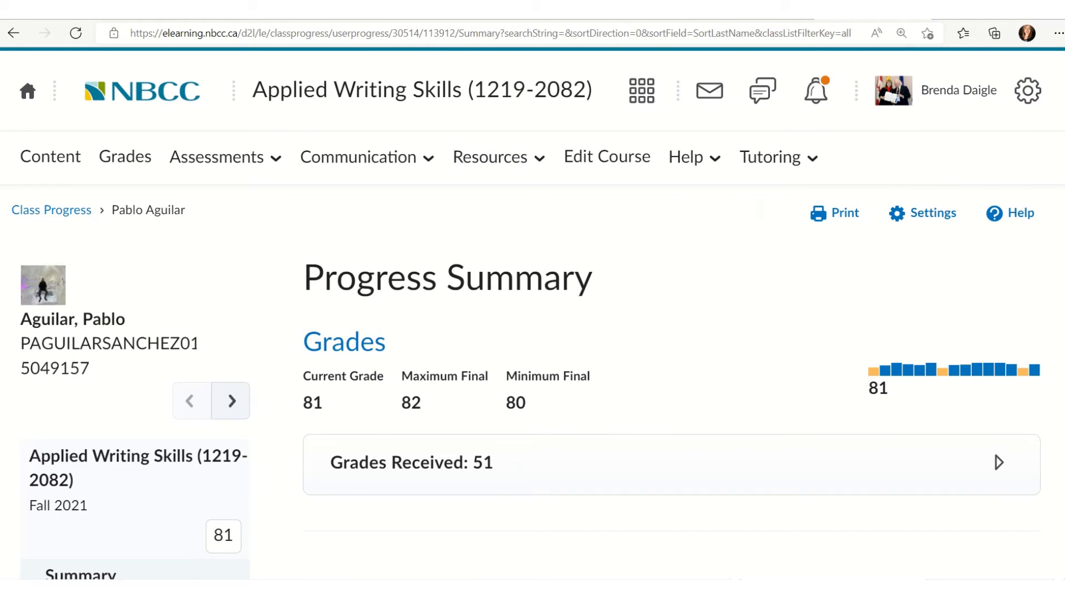
scroll(1062, 110, down, 5)
scroll(531, 314, down, 3)
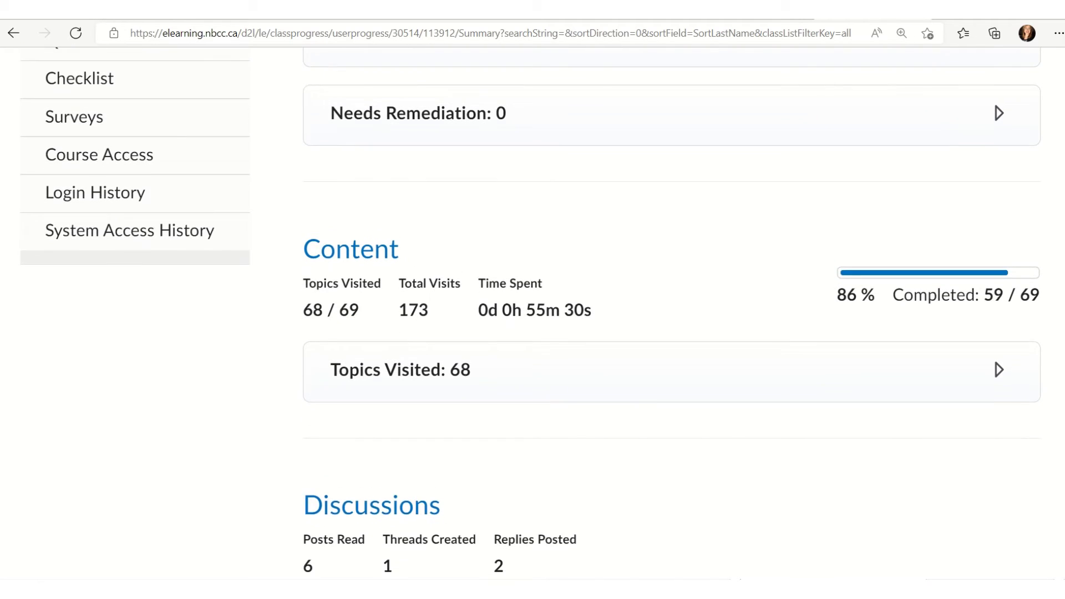
scroll(531, 314, down, 2)
scroll(530, 313, down, 3)
scroll(672, 314, down, 1)
scroll(672, 313, down, 2)
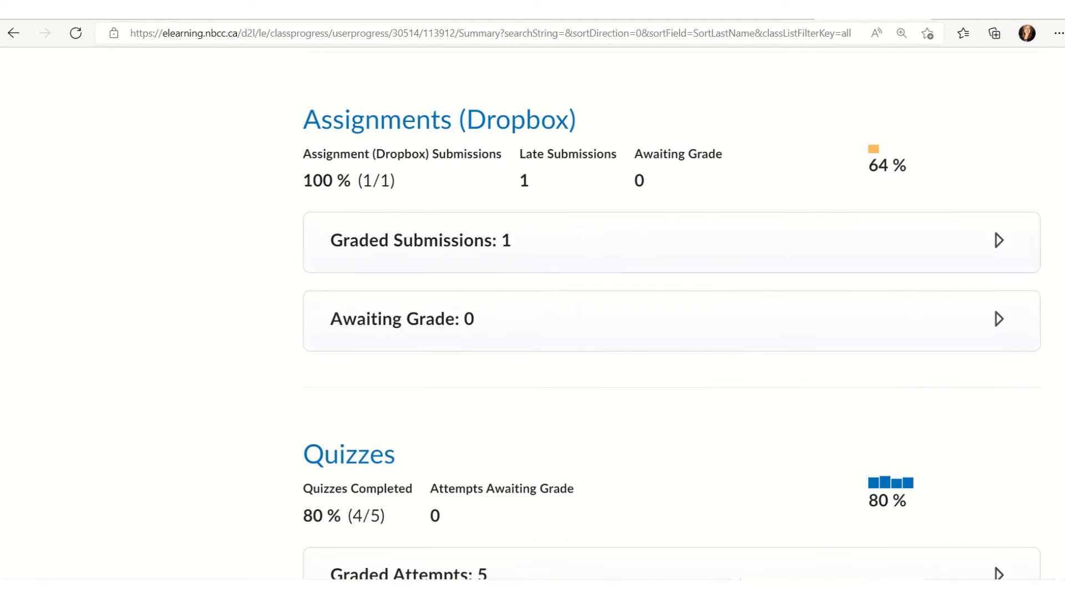
scroll(673, 313, down, 1)
scroll(673, 313, down, 2)
scroll(673, 313, down, 1)
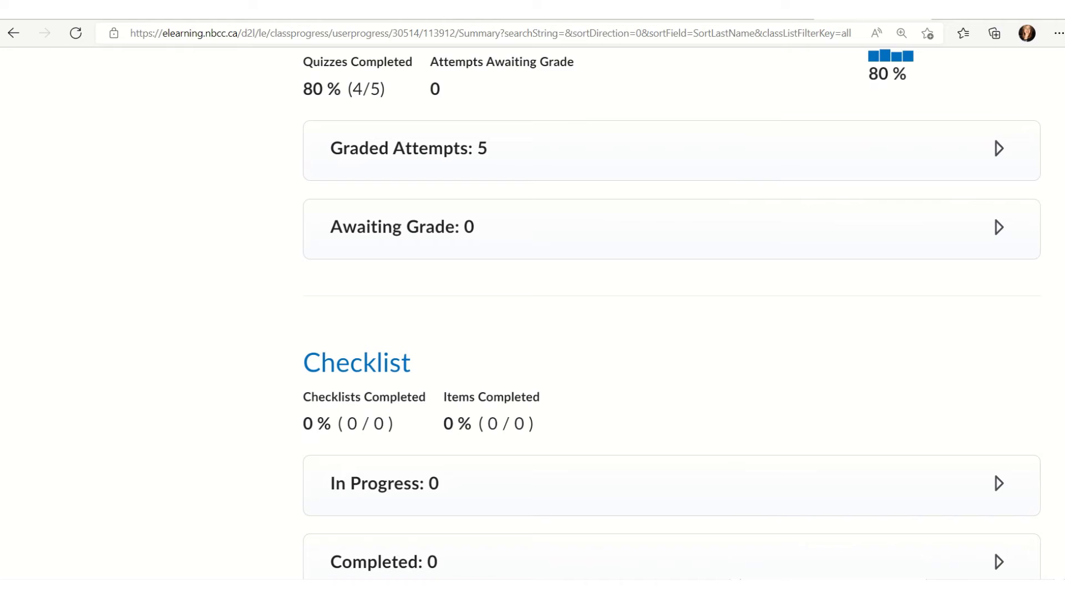
scroll(672, 314, down, 2)
scroll(672, 314, down, 3)
scroll(672, 314, down, 1)
scroll(672, 314, up, 1)
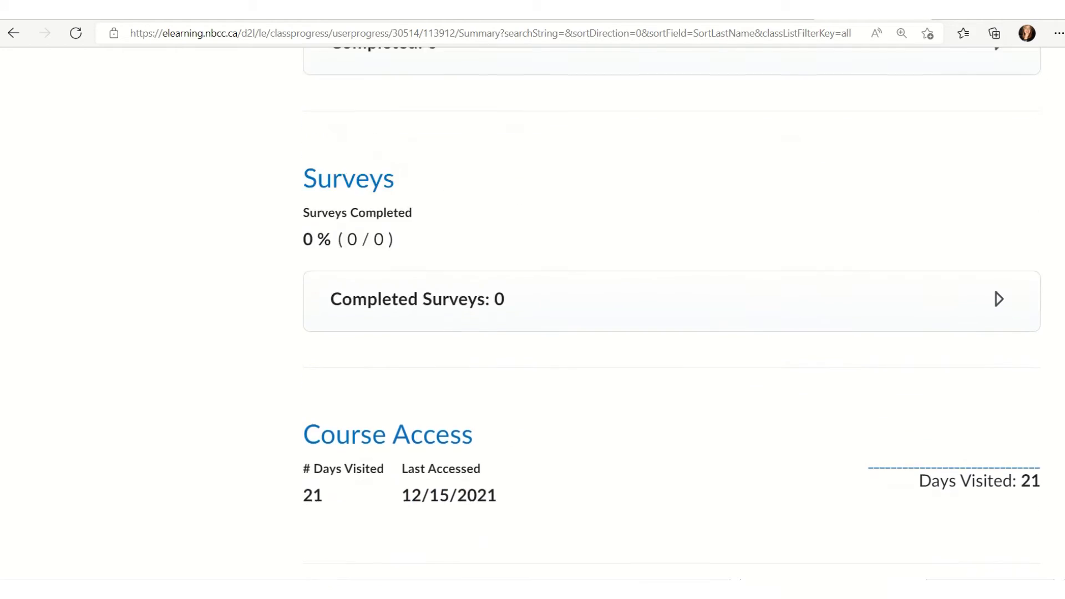
scroll(673, 314, up, 12)
scroll(672, 314, up, 9)
scroll(672, 314, up, 3)
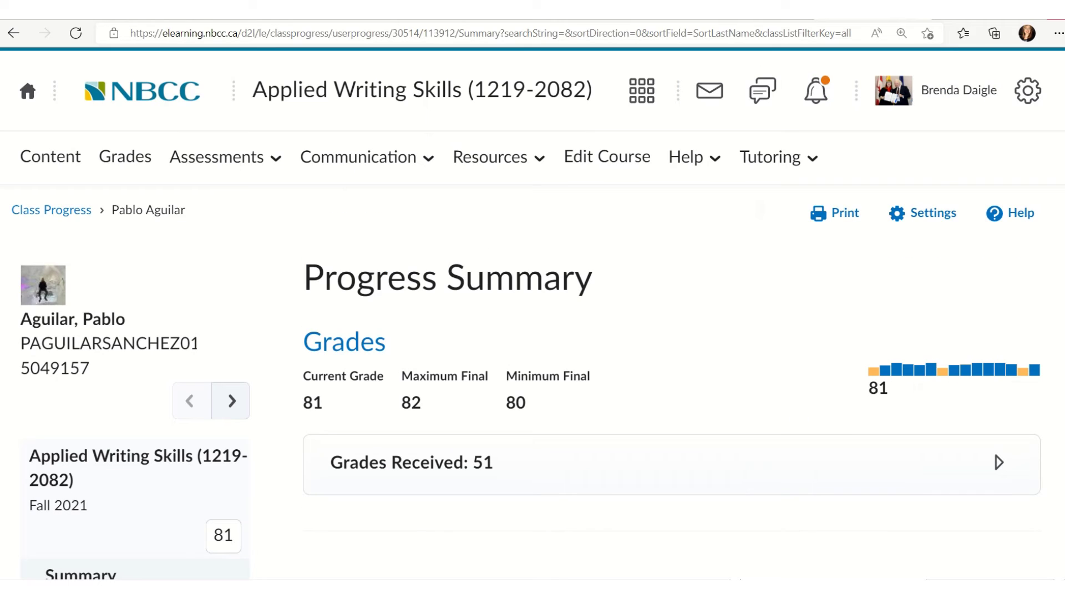
Step: Switch to View as Student from the account menu and go to the course Content
click(957, 93)
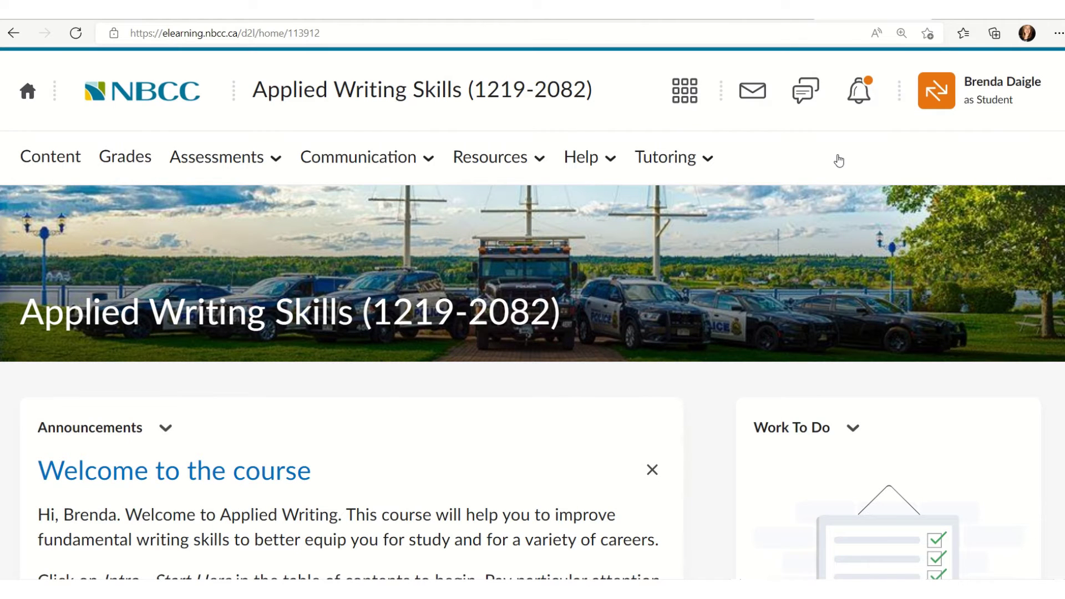
click(59, 160)
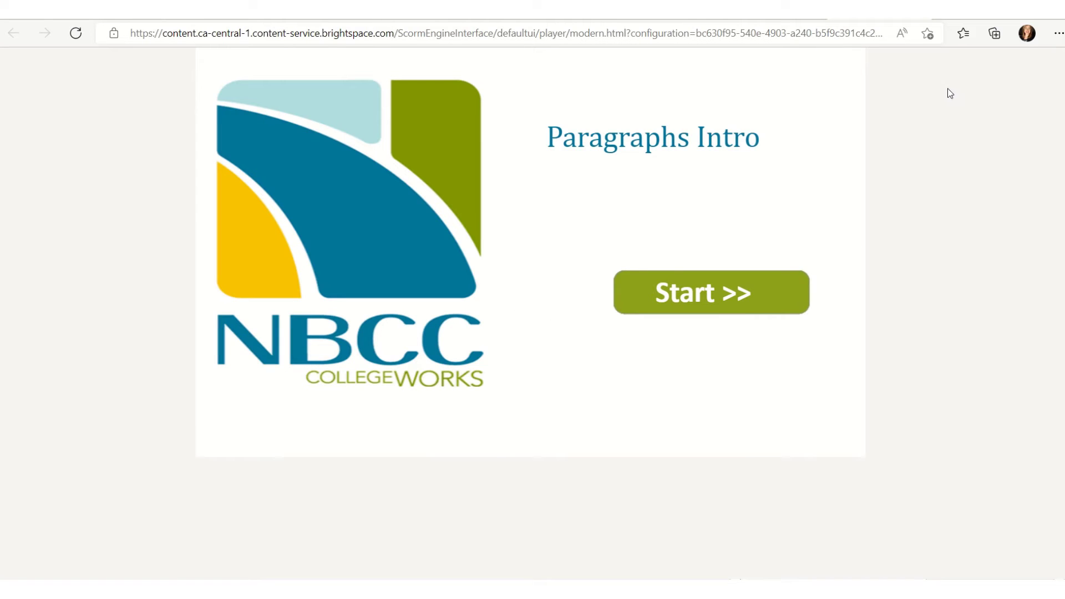
Step: Start Paragraphs Intro and answer the first true/false question with True
click(701, 290)
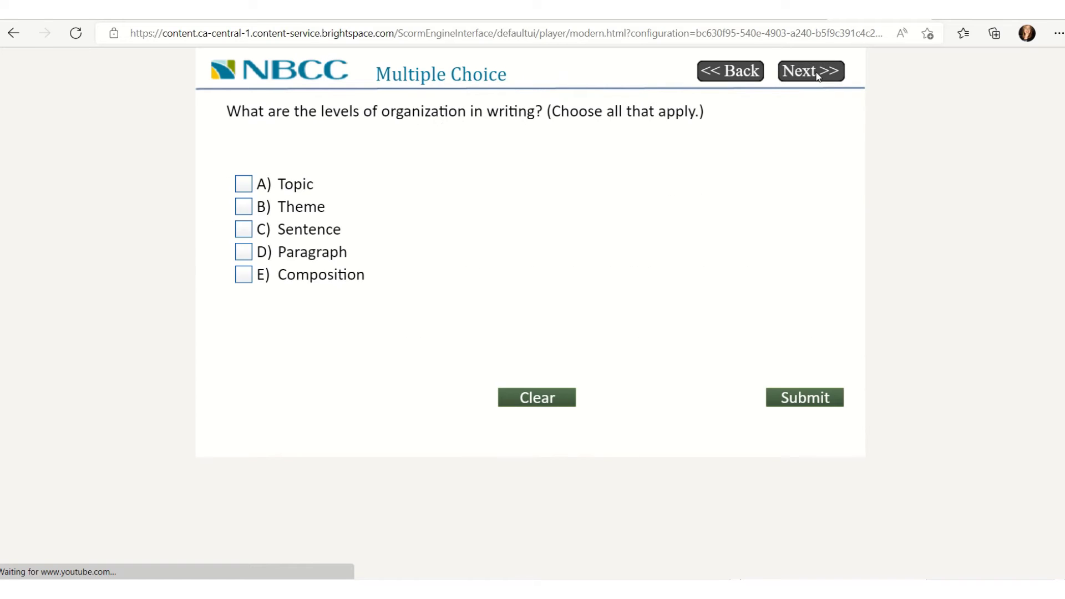
click(812, 73)
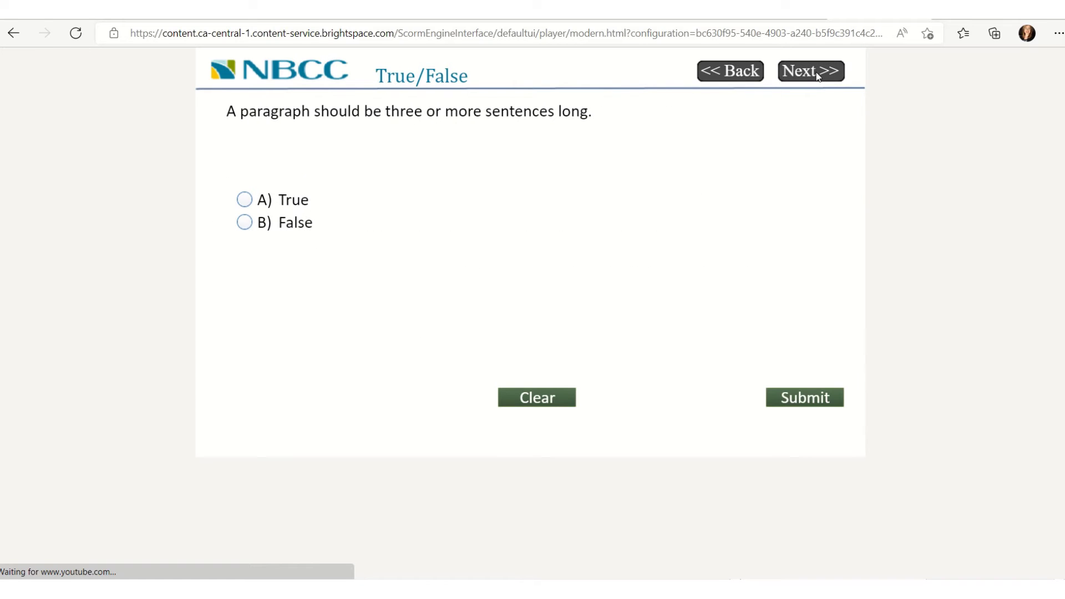
click(808, 402)
click(237, 203)
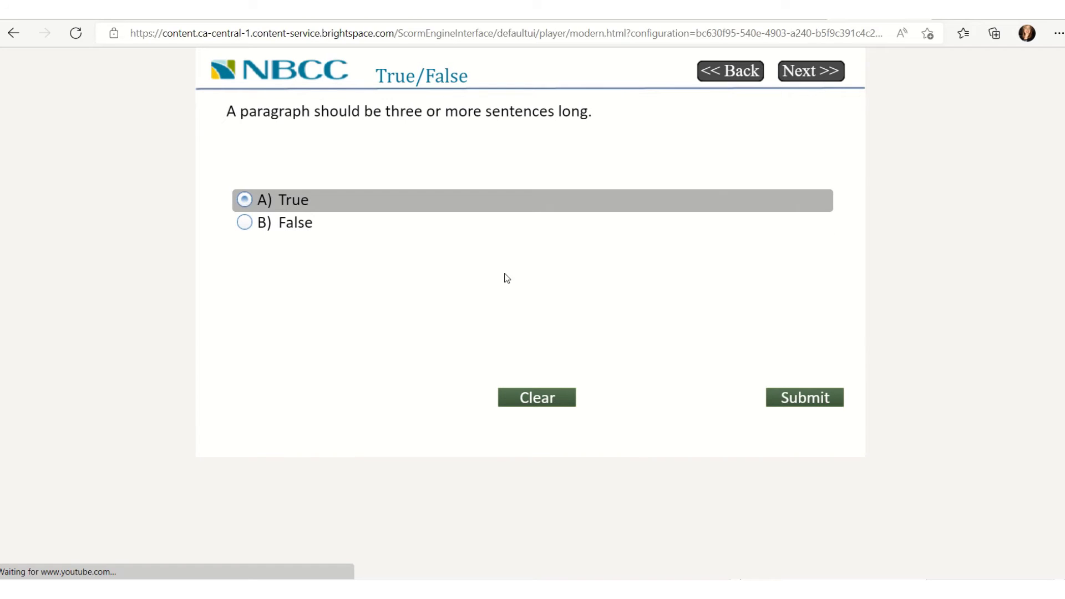
click(820, 399)
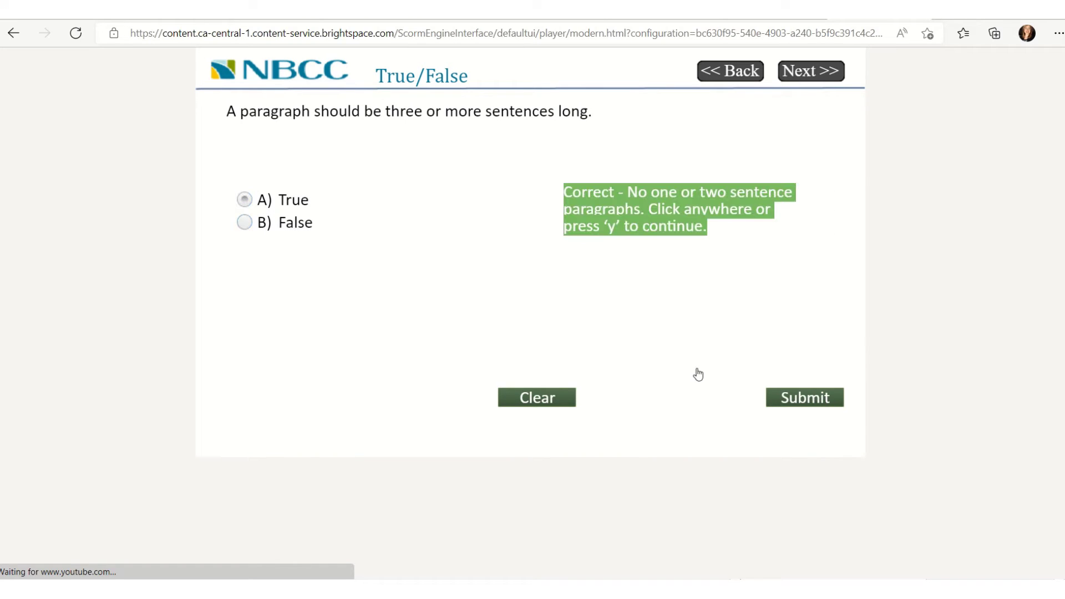
click(812, 402)
Step: Answer the group-of-sentences question True and continue past the video to the Hot Spot question
click(243, 199)
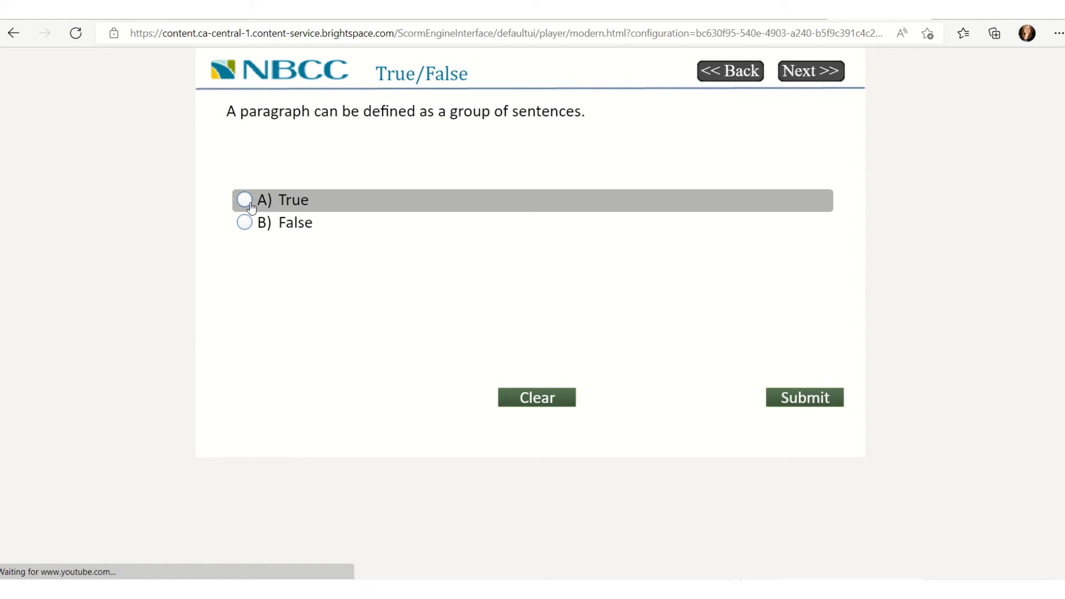
click(798, 398)
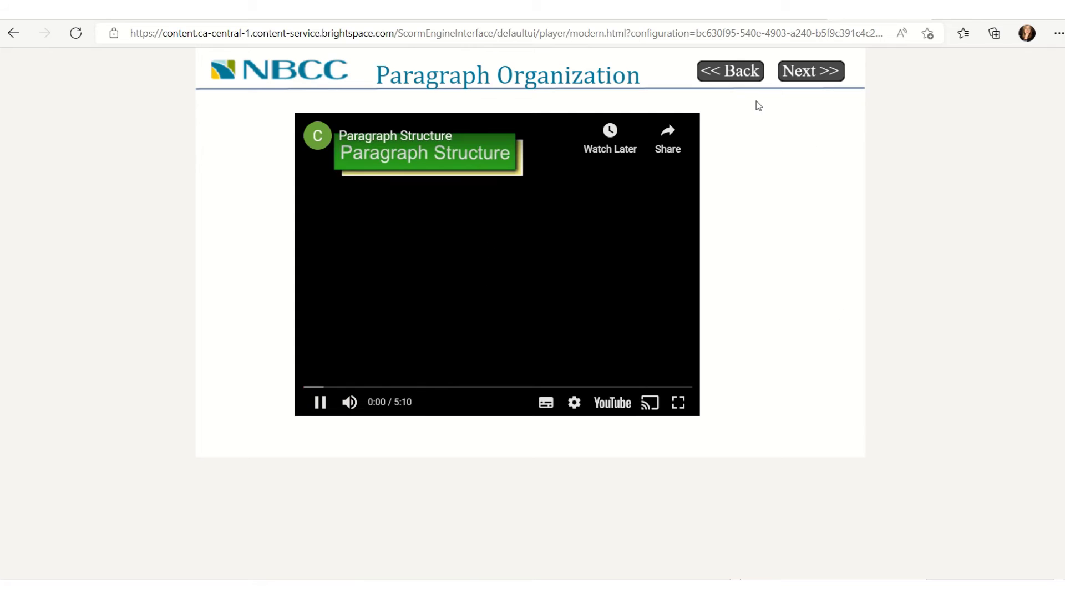
click(808, 69)
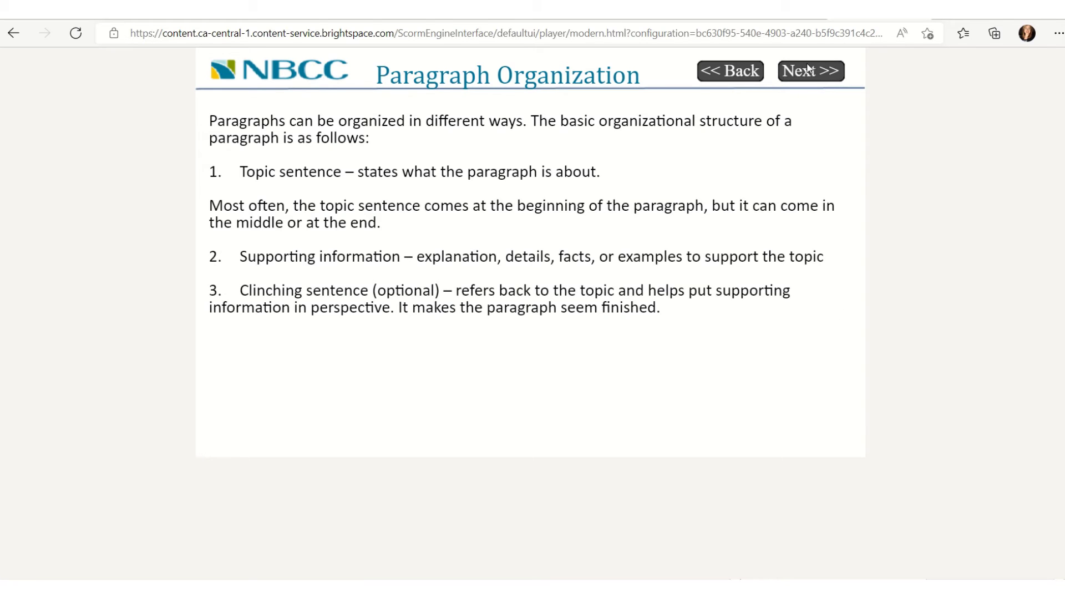
click(808, 69)
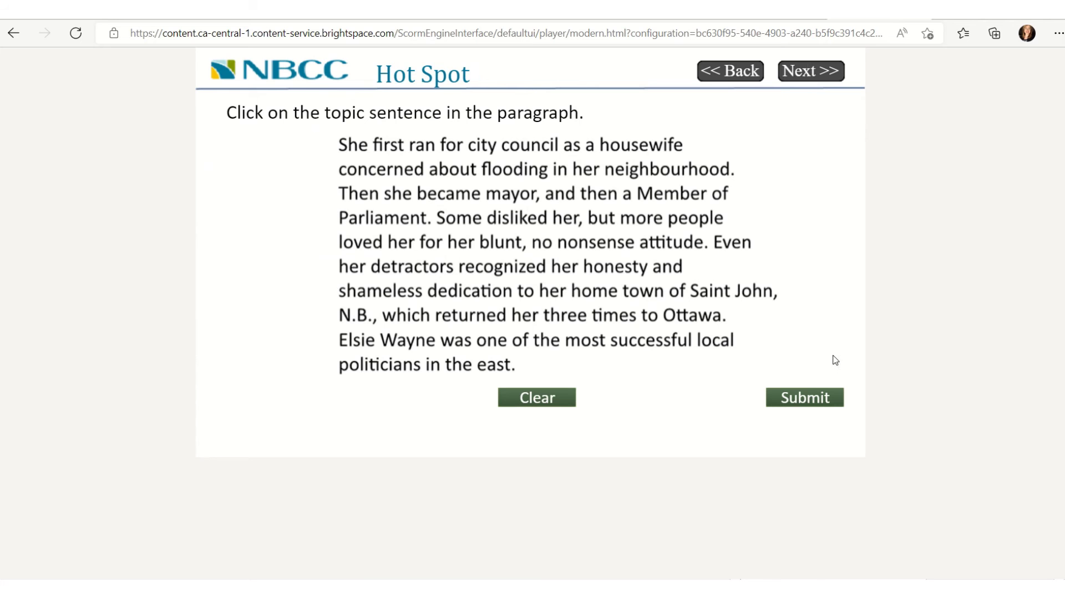
Step: Mark the opening sentence as the topic sentence in the first hot spot and submit, getting Incorrect feedback
click(811, 397)
click(607, 231)
click(493, 175)
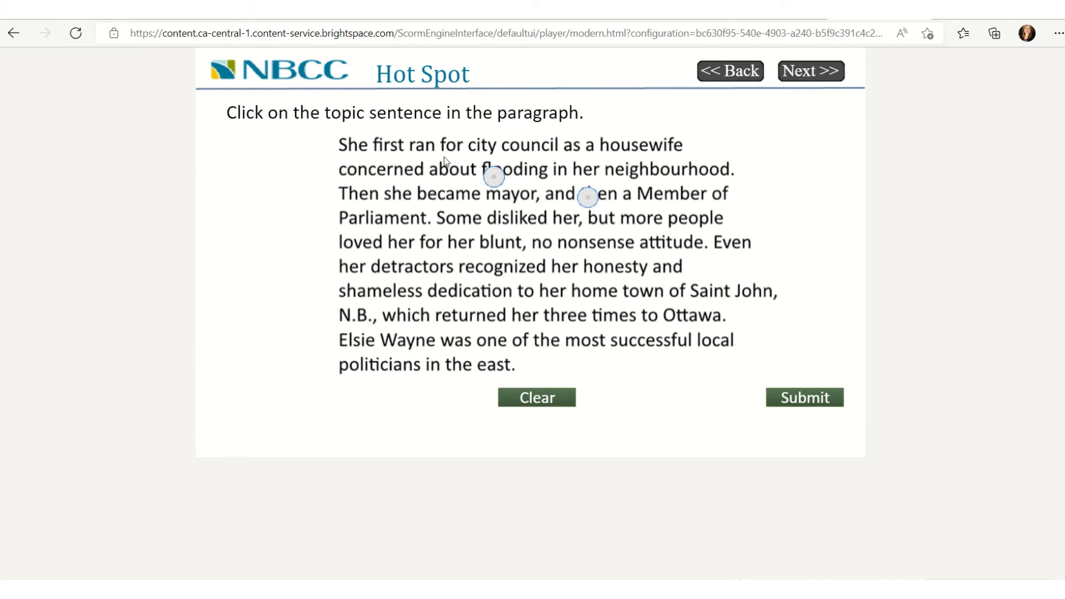
click(440, 156)
click(813, 403)
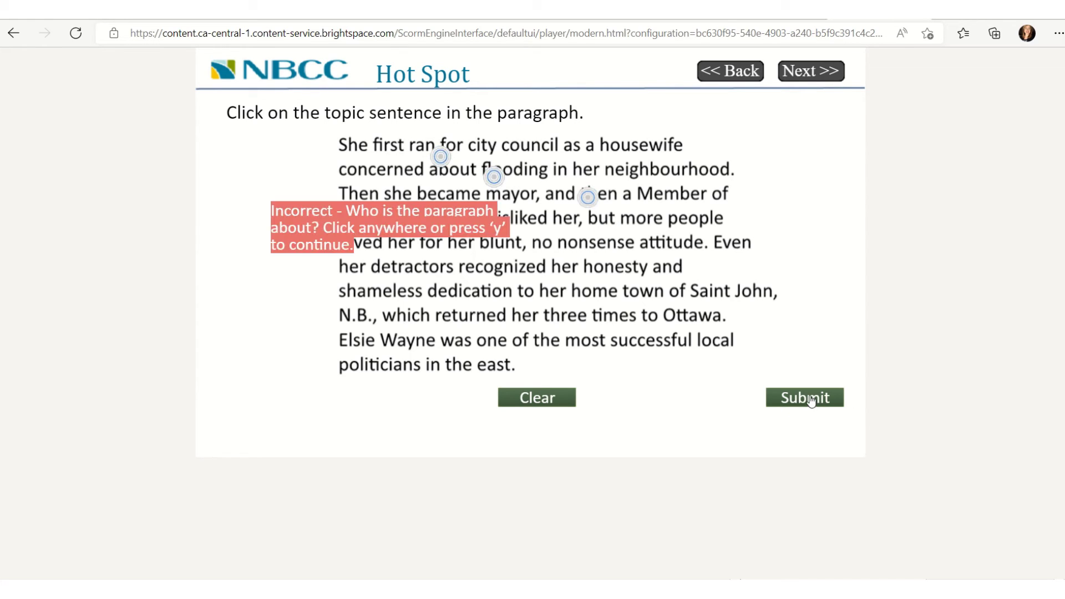
click(806, 400)
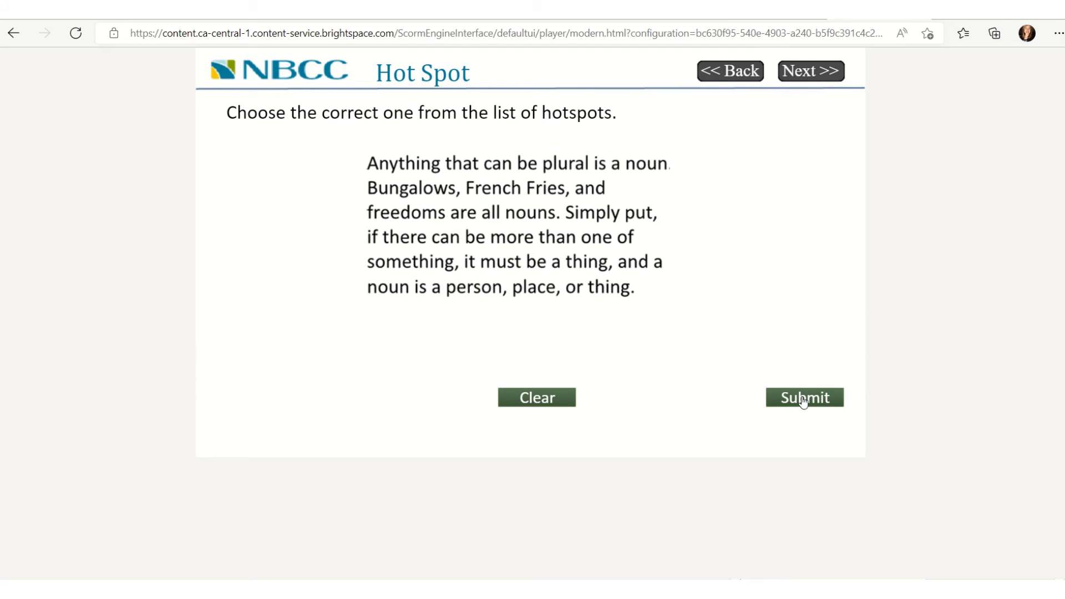
Step: Attempt the noun-paragraph hot spot question and continue to the Practice Paragraphs Intro slide
click(453, 176)
click(520, 164)
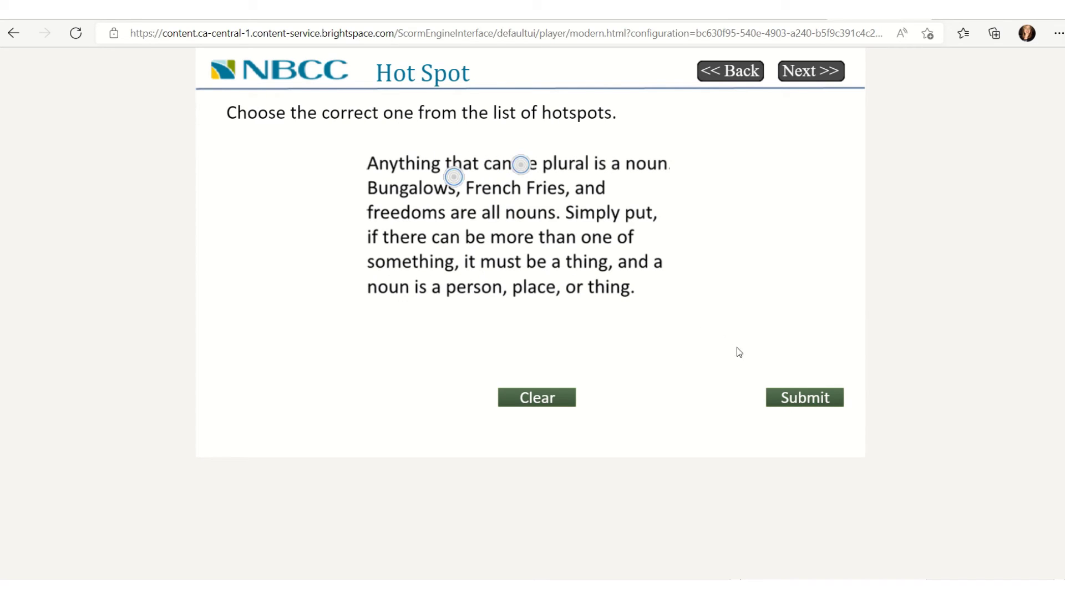
click(806, 398)
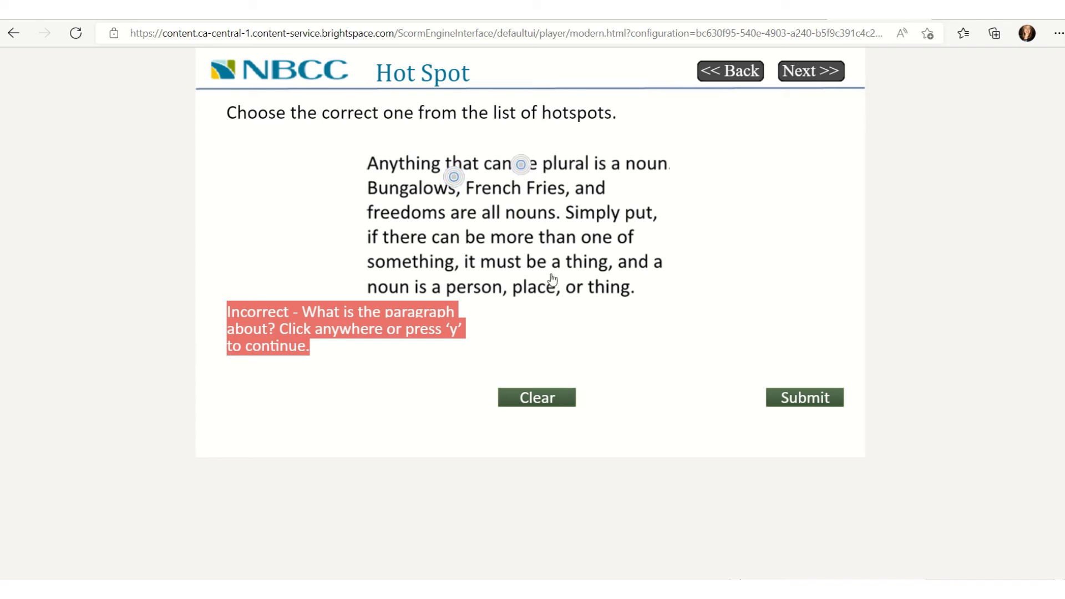
click(815, 400)
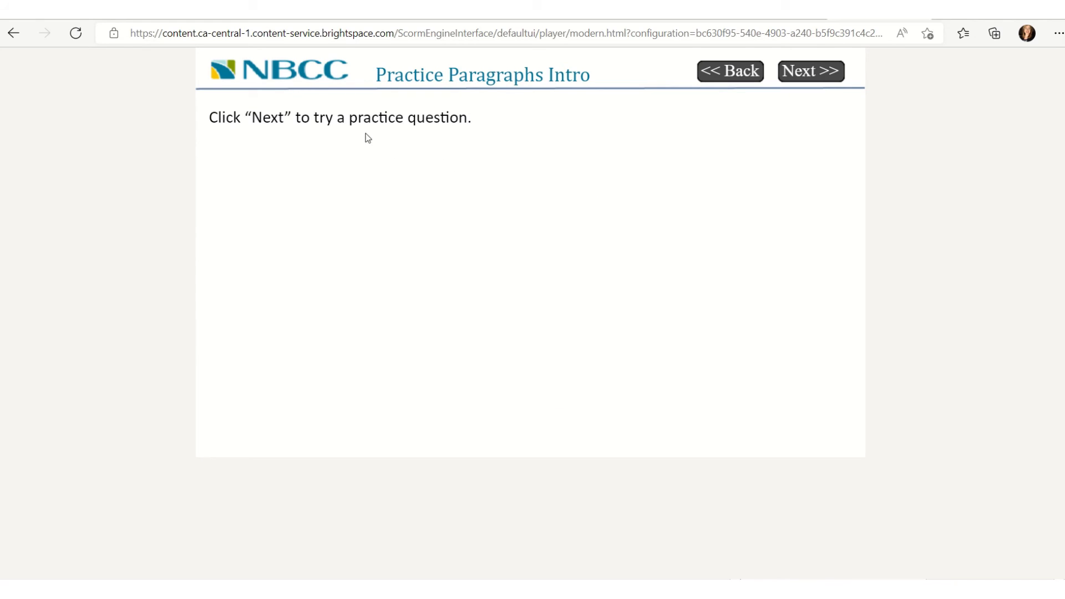
Step: Go back to the 04 Paragraphs content list showing Paragraphs Intro complete and 10% progress
click(806, 73)
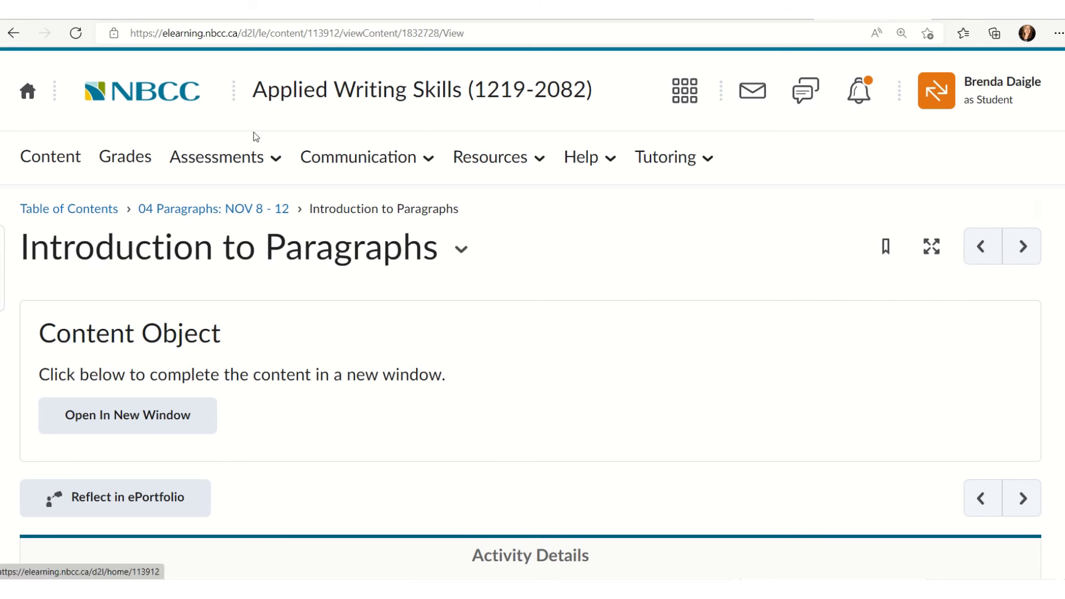
click(45, 160)
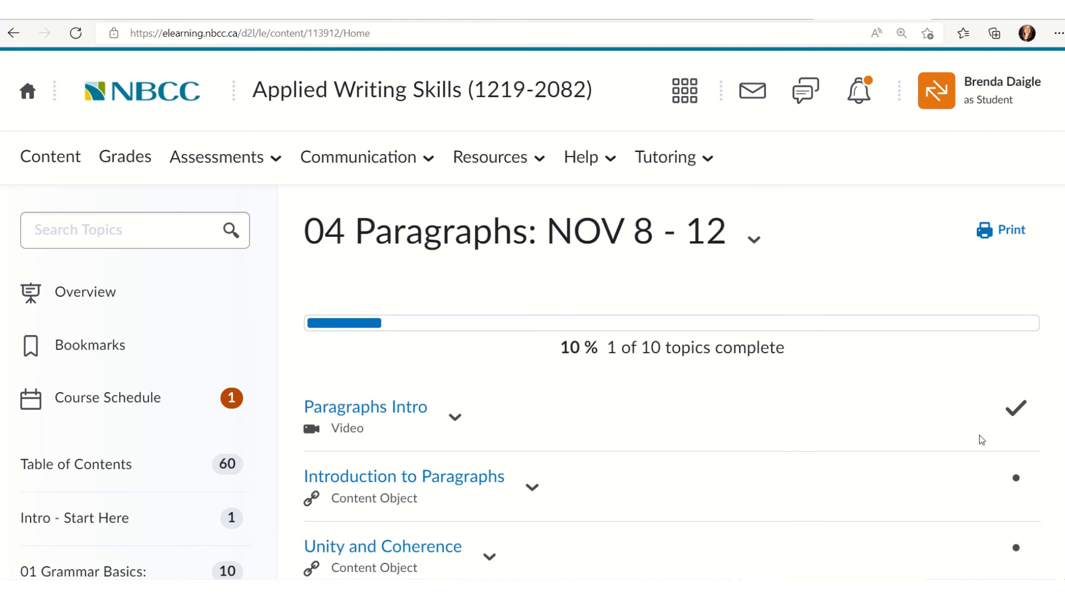
click(358, 406)
scroll(666, 375, down, 2)
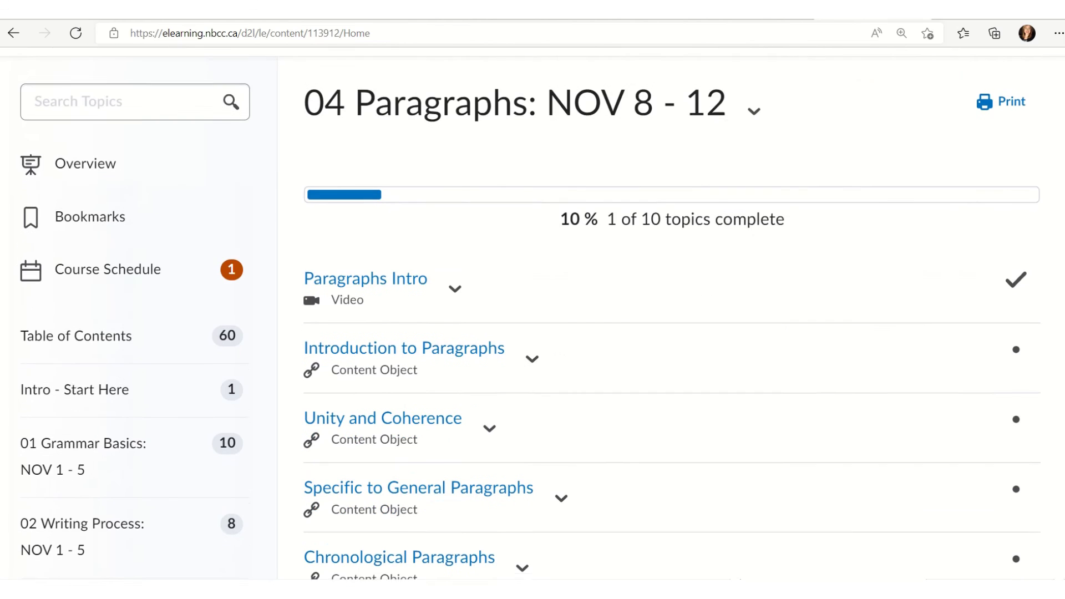
scroll(665, 374, down, 2)
scroll(666, 374, down, 2)
scroll(666, 374, down, 2)
scroll(665, 375, down, 1)
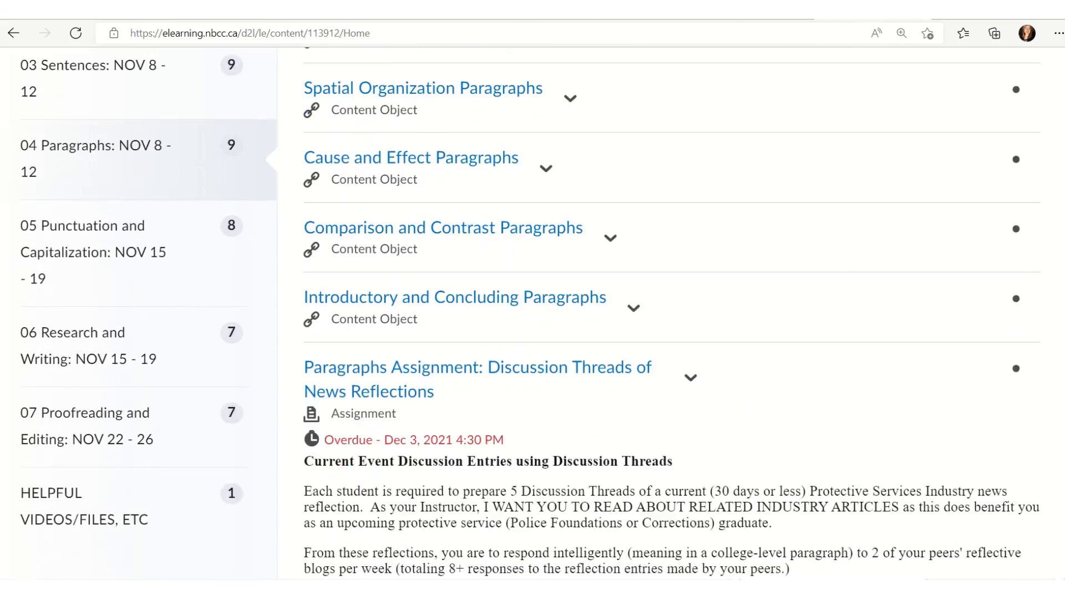
scroll(666, 374, down, 3)
scroll(666, 375, down, 2)
scroll(665, 375, down, 4)
scroll(666, 374, down, 2)
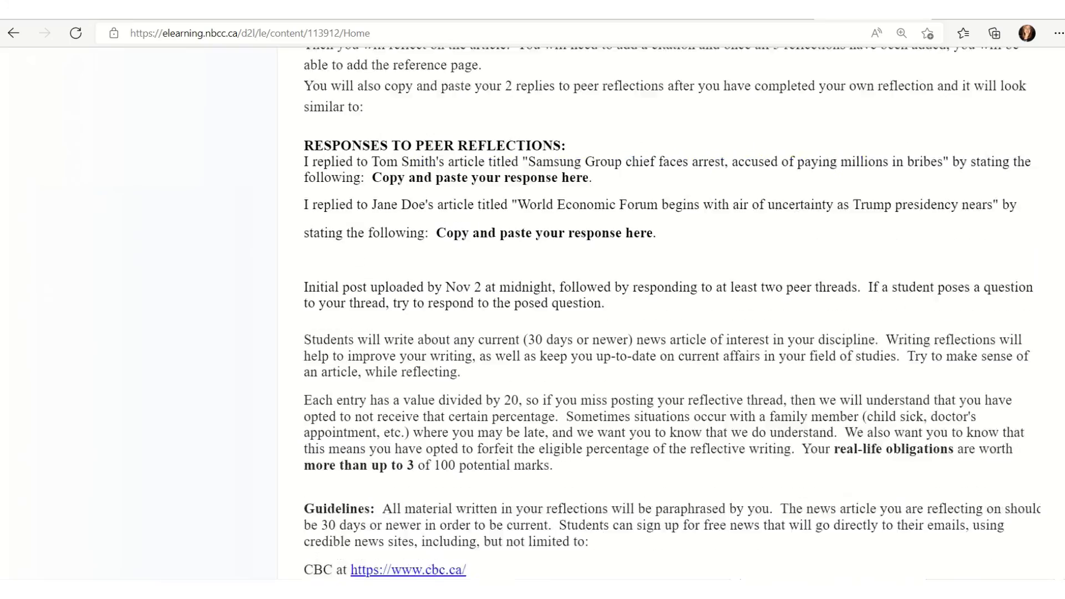
scroll(666, 375, down, 2)
scroll(665, 375, up, 1)
scroll(665, 375, up, 10)
scroll(665, 334, up, 3)
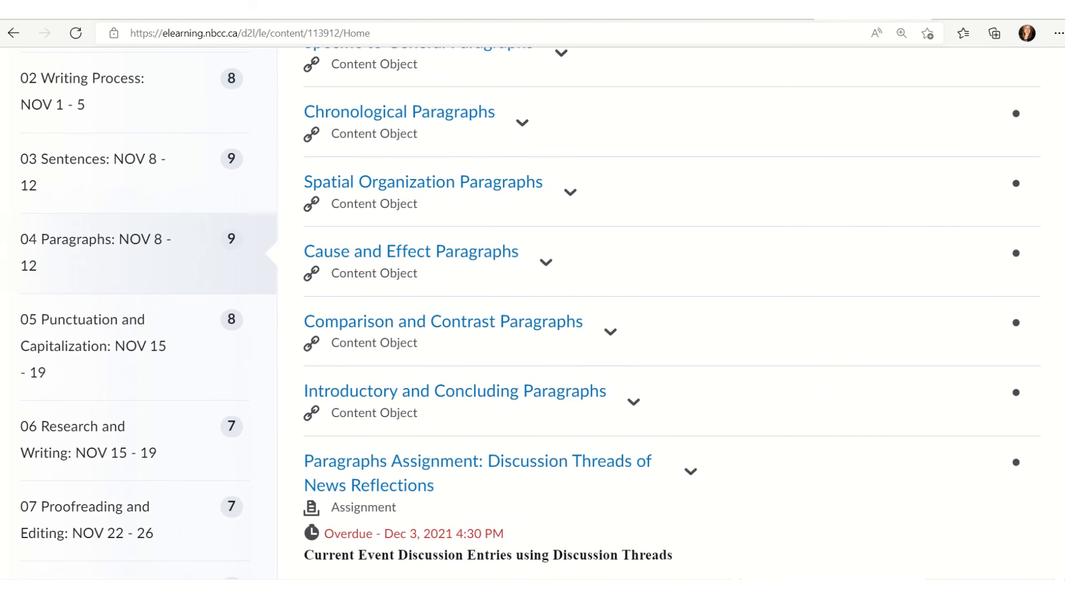
scroll(665, 333, up, 2)
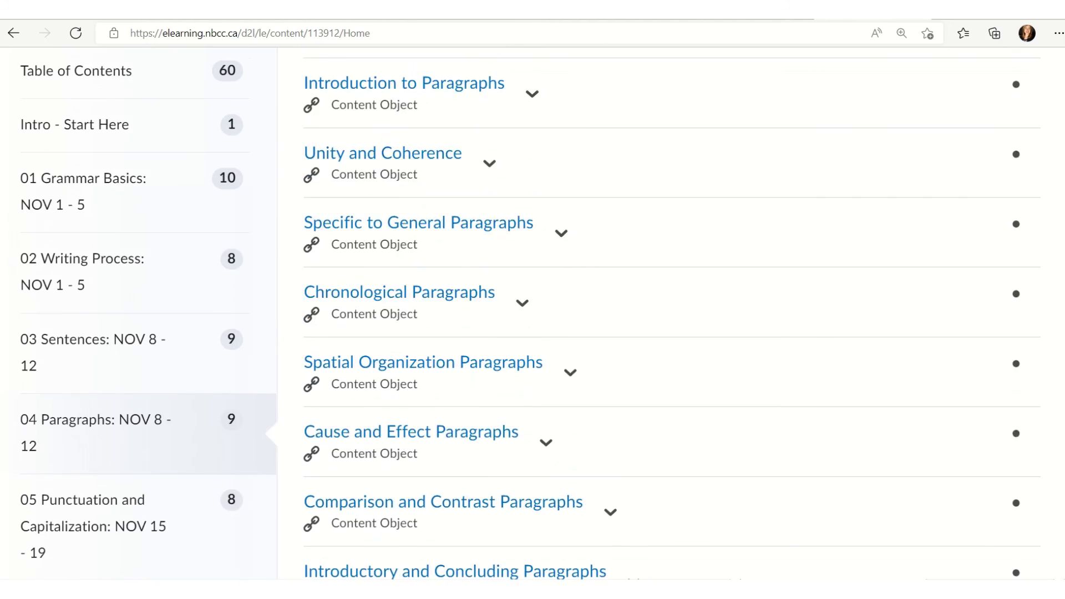
scroll(666, 333, up, 2)
scroll(665, 333, up, 1)
scroll(665, 334, down, 1)
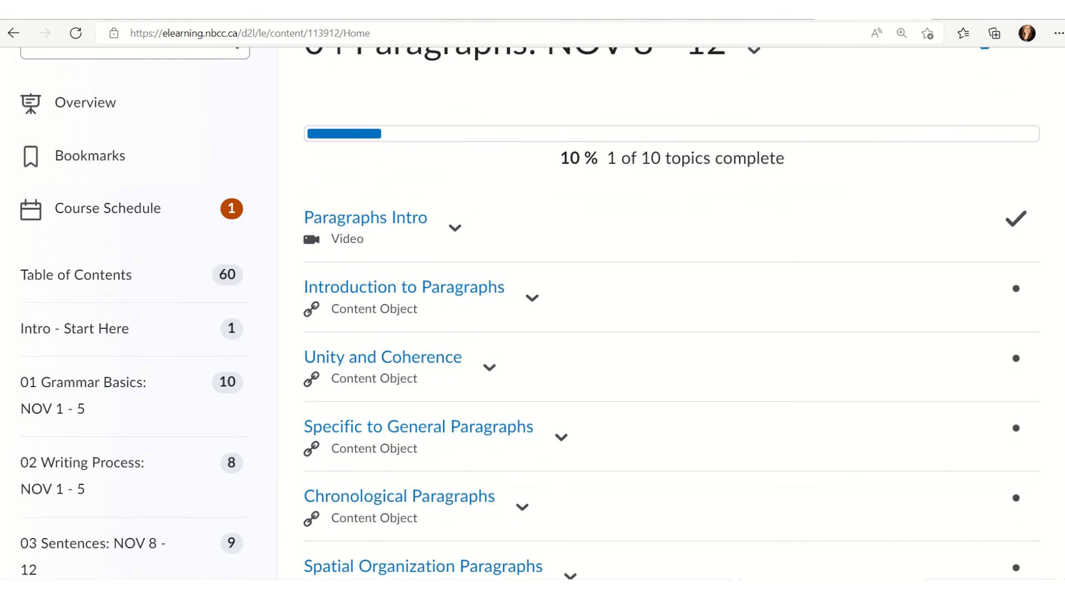